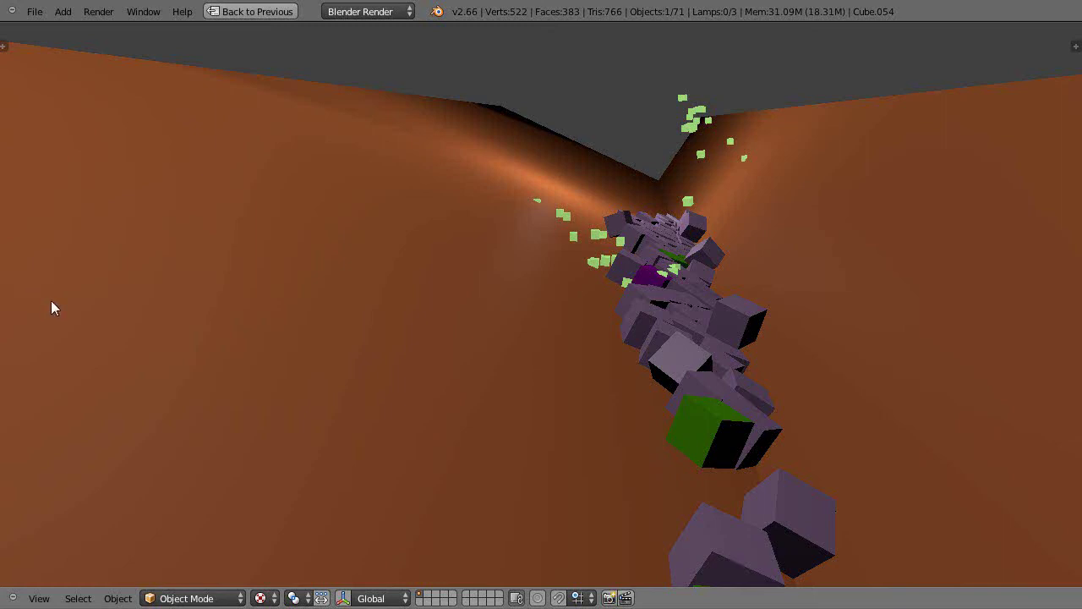
- Play the animation so the purple and green cubes tumble down the orange trough
key("alt+a")
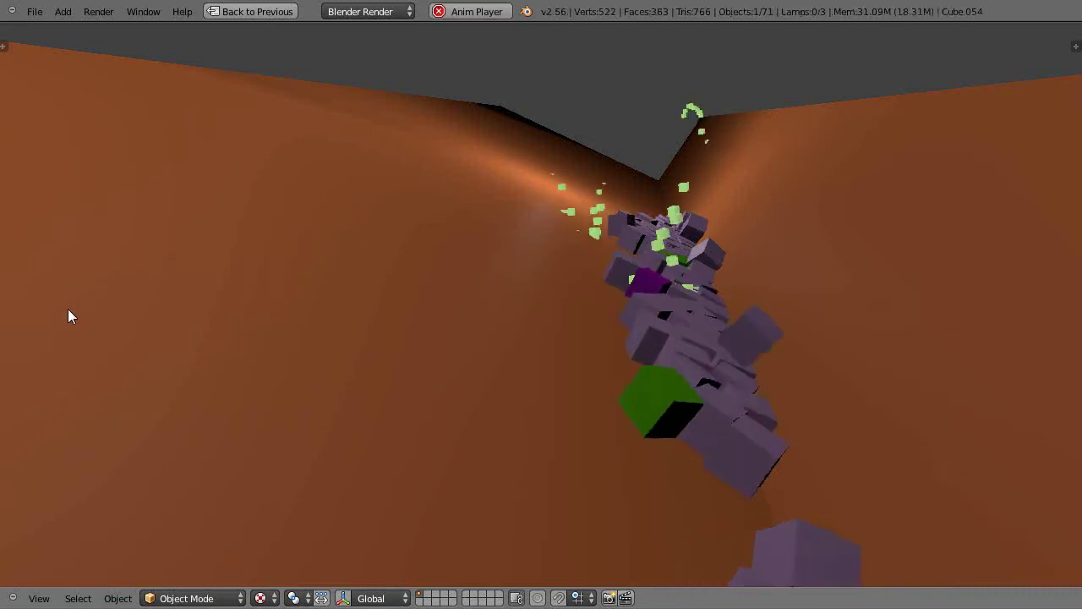